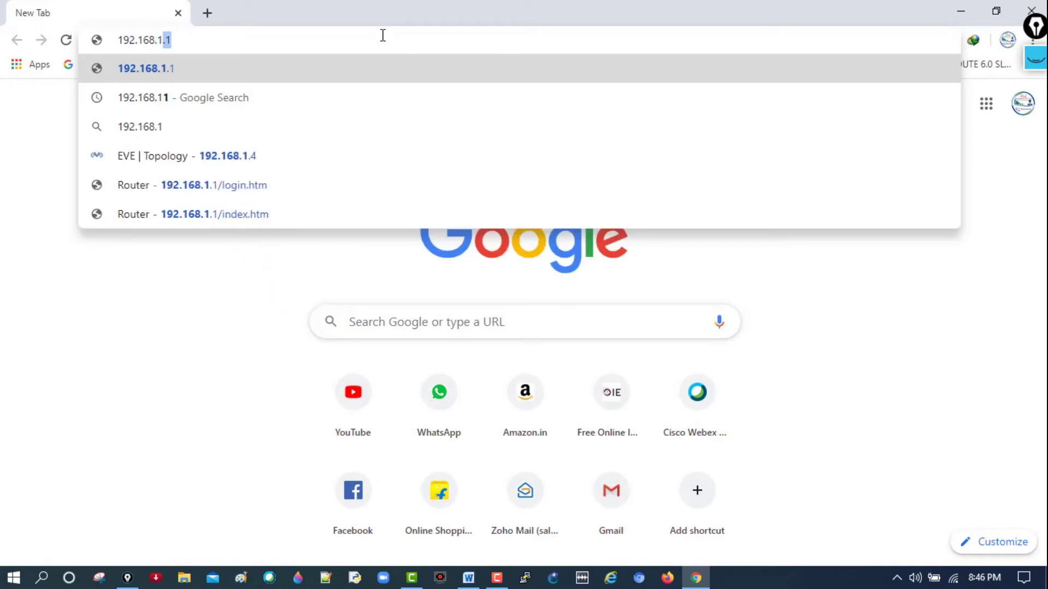
# - Log in to the router at 192.168.1.1 with the user name admin and the account password
pyautogui.click(513, 253)
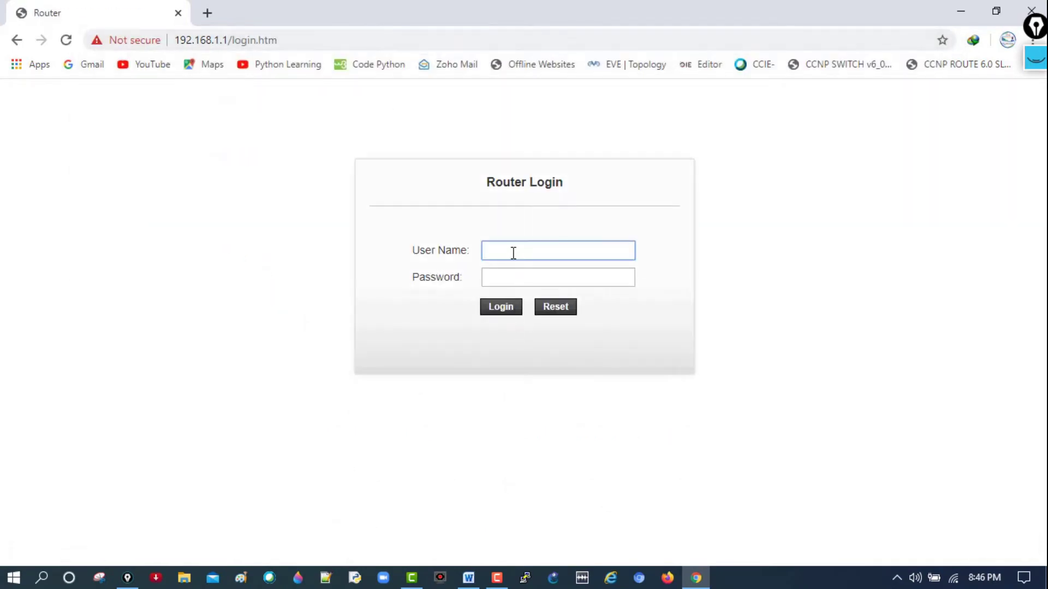
pyautogui.press('Tab')
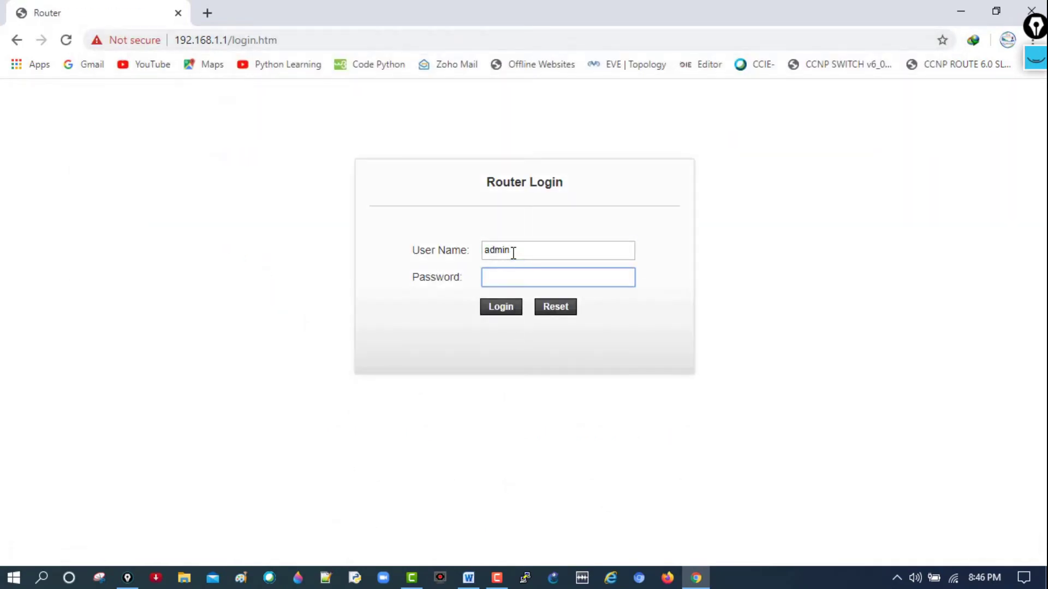
pyautogui.press('Return')
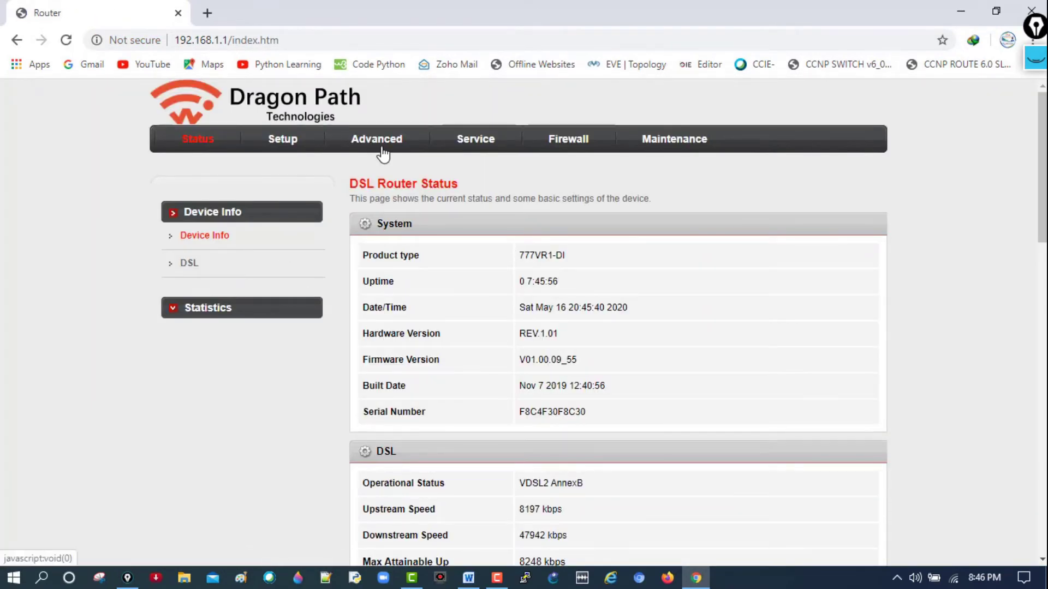
# - Open the Virtual Server page in the router's advanced NAT settings
pyautogui.click(383, 154)
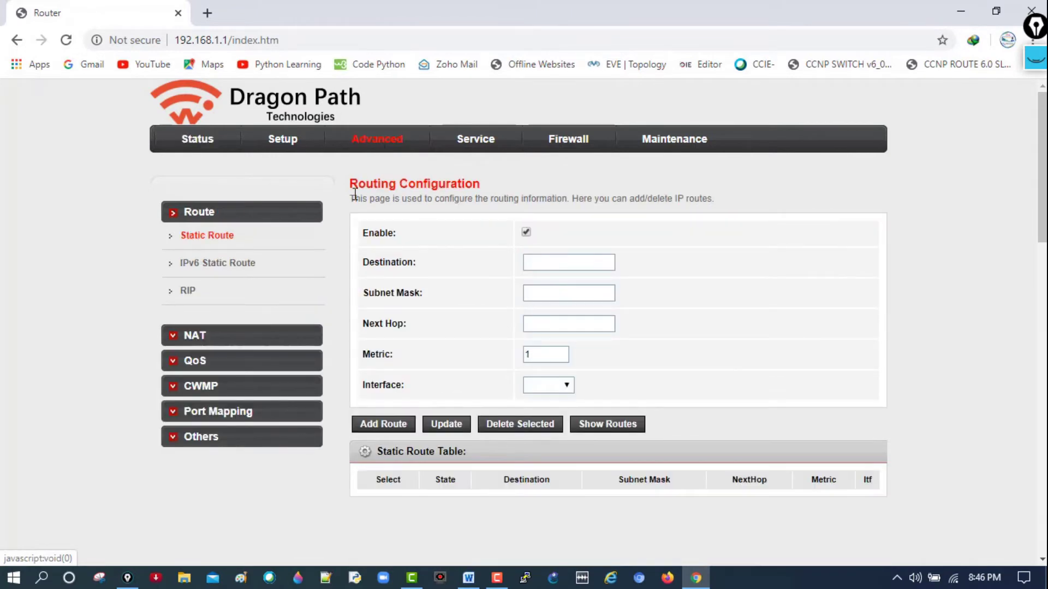
pyautogui.click(233, 337)
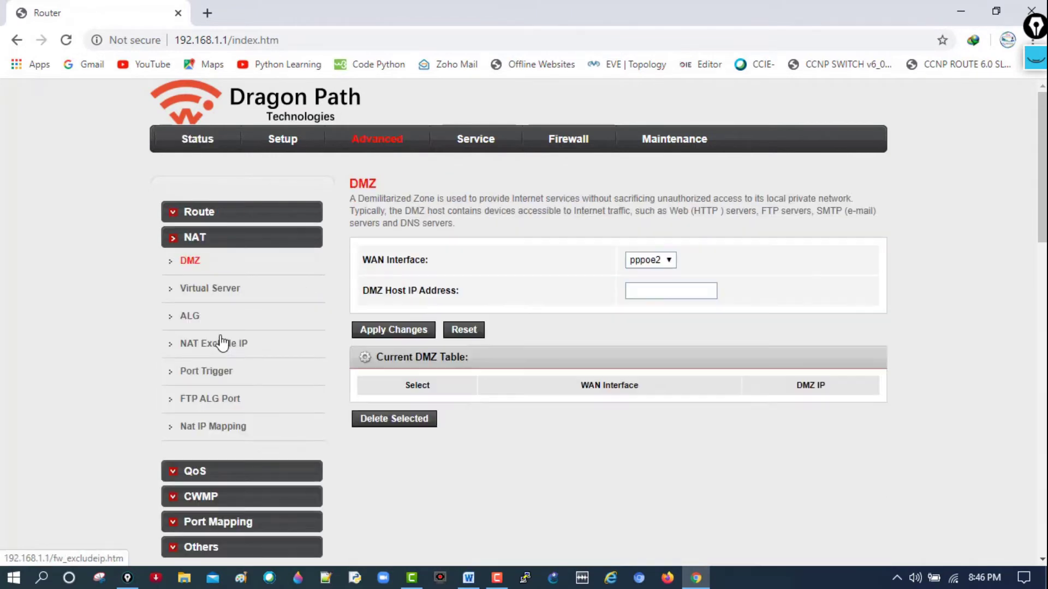
pyautogui.click(221, 288)
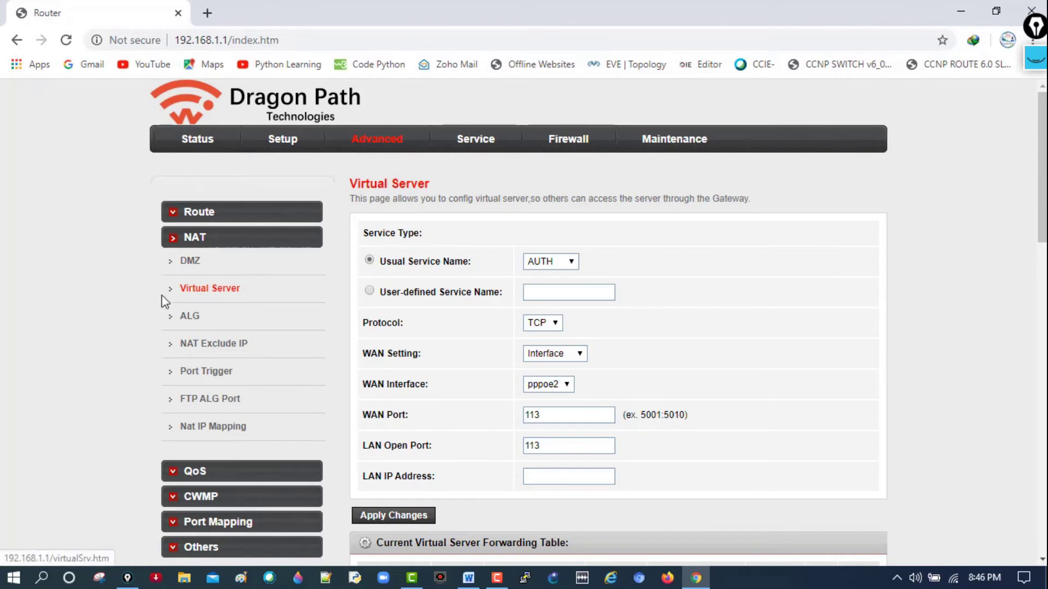
# - Choose a user-defined service for the virtual server and name it RTSP
pyautogui.click(369, 291)
pyautogui.click(570, 294)
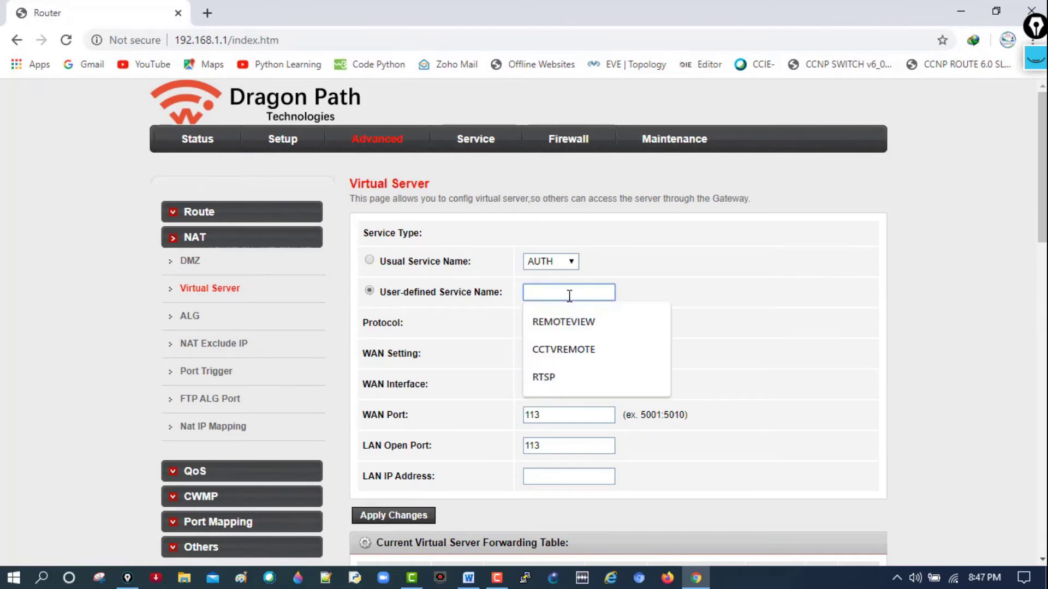
pyautogui.write('rt')
pyautogui.click(543, 322)
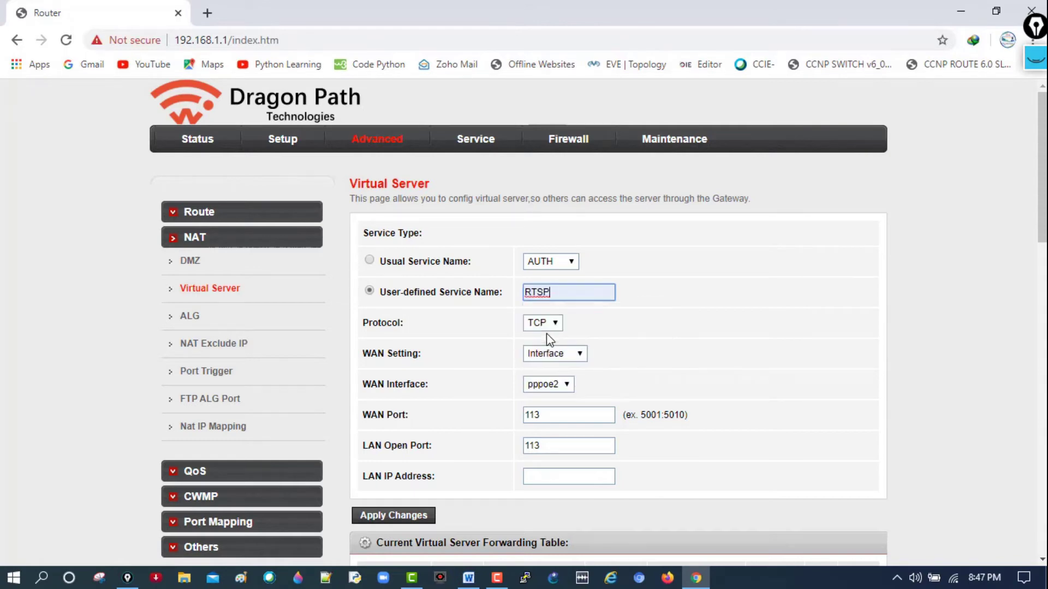
# - Set both the WAN port and the LAN open port to 1554
pyautogui.scroll(-2, 538, 357)
pyautogui.moveTo(561, 337); pyautogui.dragTo(470, 339)
pyautogui.press('BackSpace')
pyautogui.write('1554')
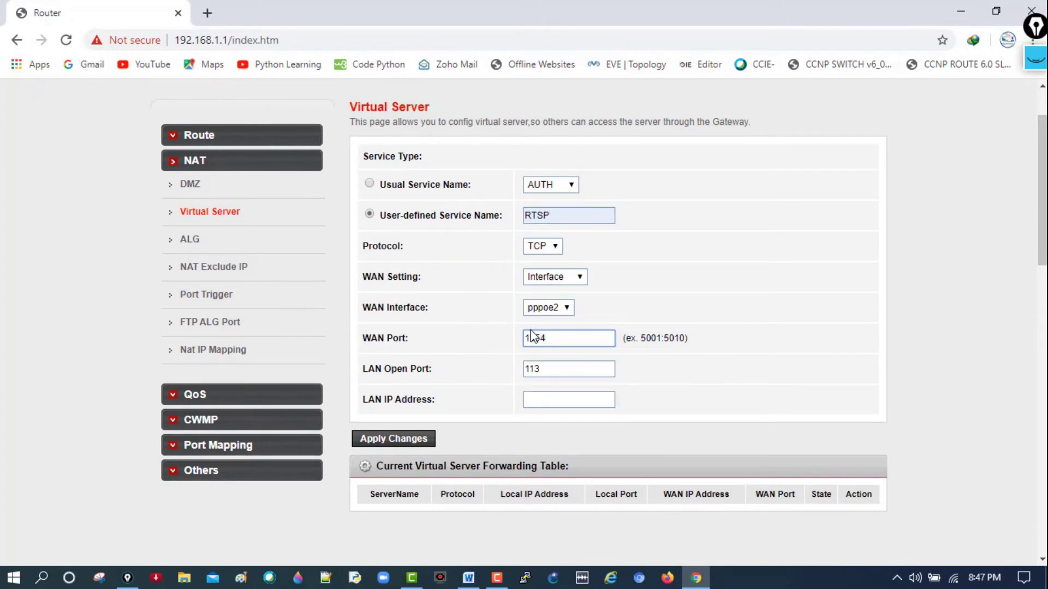
pyautogui.moveTo(554, 374); pyautogui.dragTo(496, 376)
pyautogui.press('BackSpace')
pyautogui.write('1554')
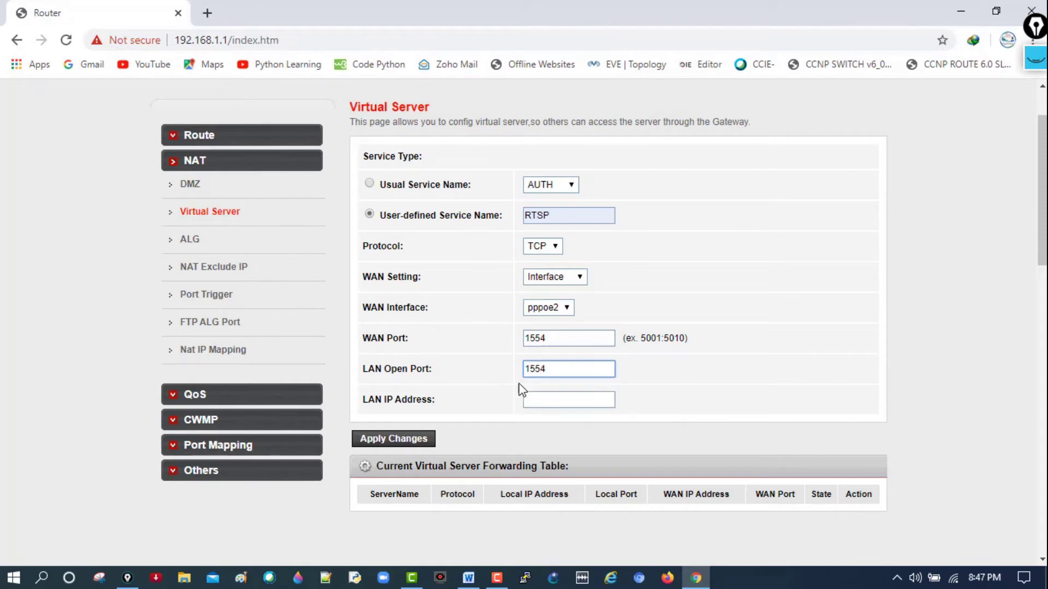
# - Save the RTSP rule with LAN IP address 192.168.1.64 and disable it in the forwarding table
pyautogui.click(601, 397)
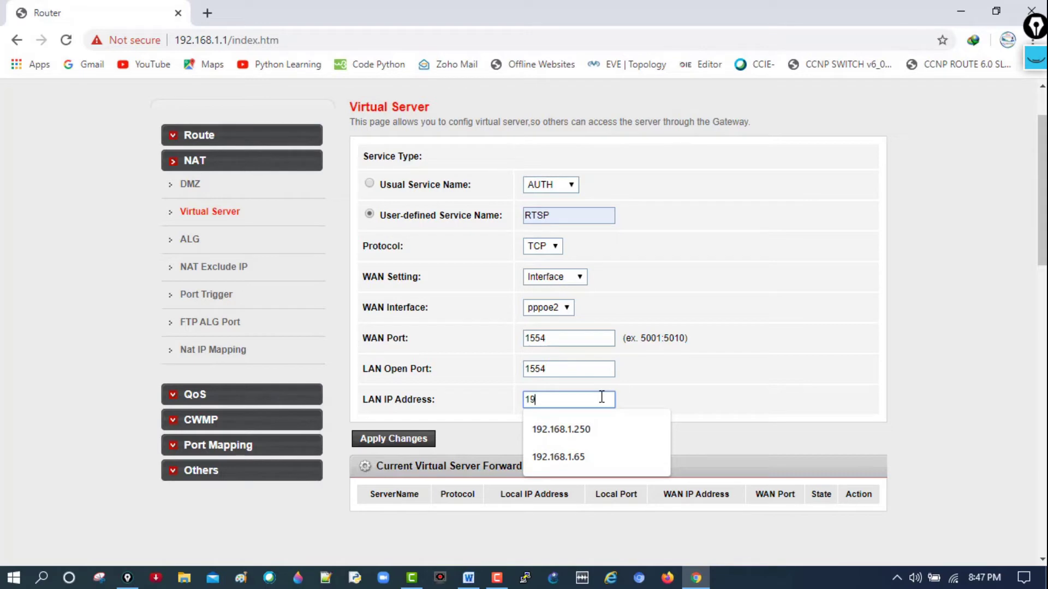
pyautogui.write('192.168.1.64')
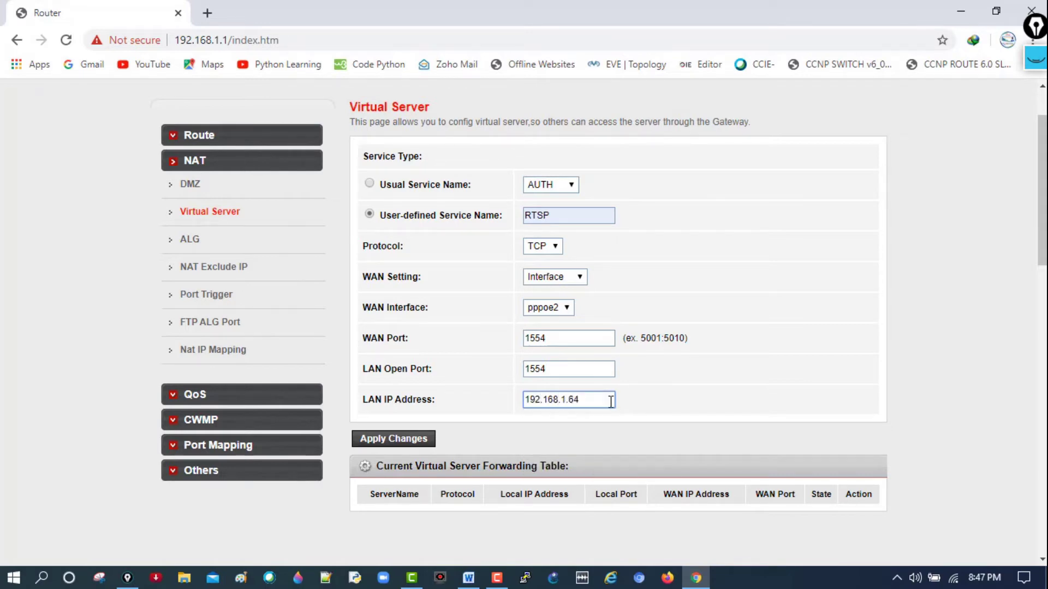
pyautogui.click(405, 441)
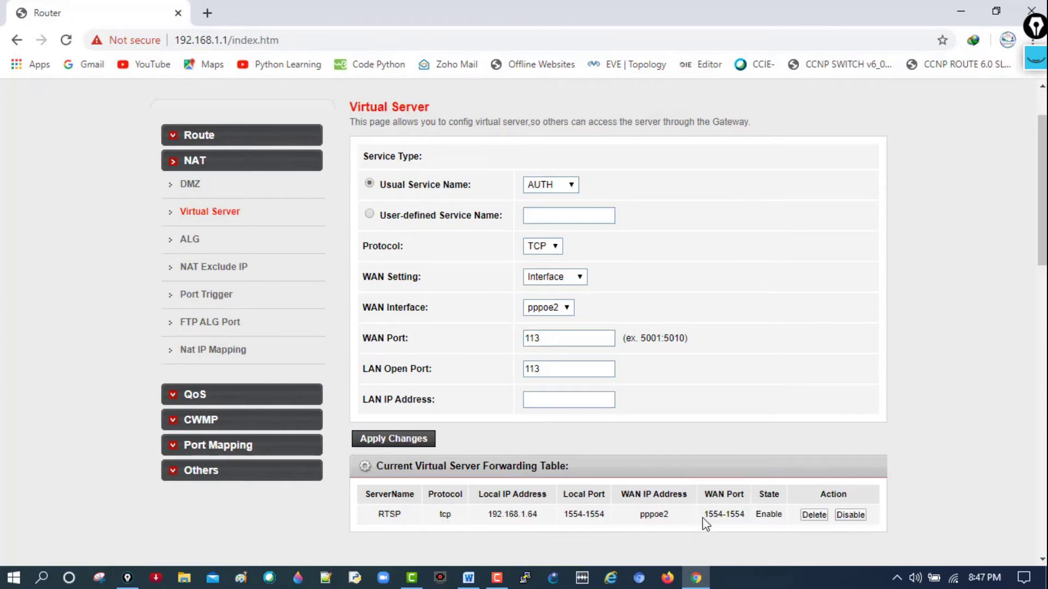
pyautogui.click(849, 517)
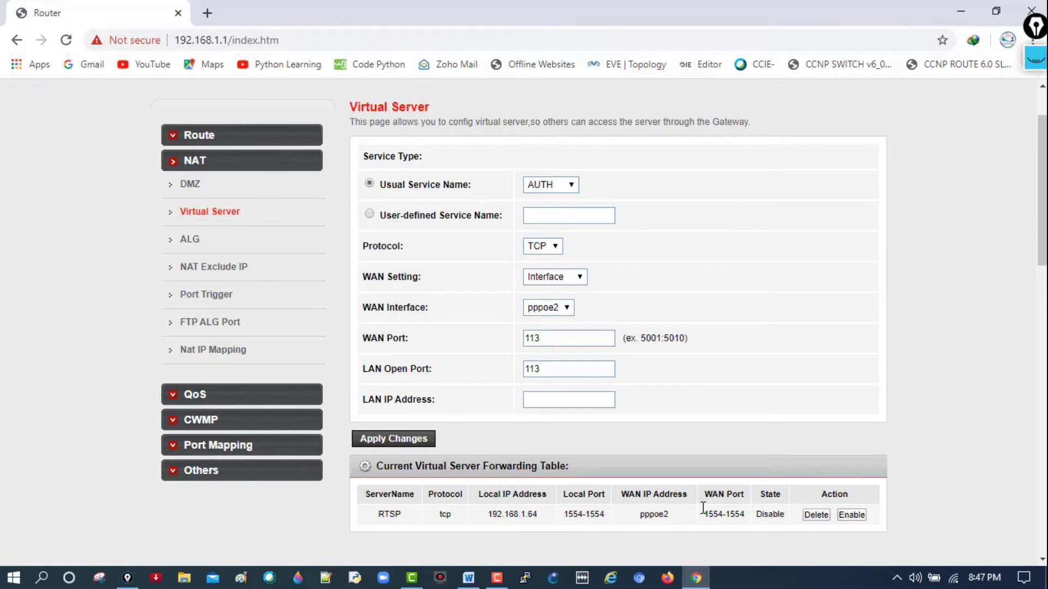
# - Search the web for "port checker" in a new tab and open yougetsignal's Open Port Check Tool
pyautogui.click(204, 12)
pyautogui.write('you')
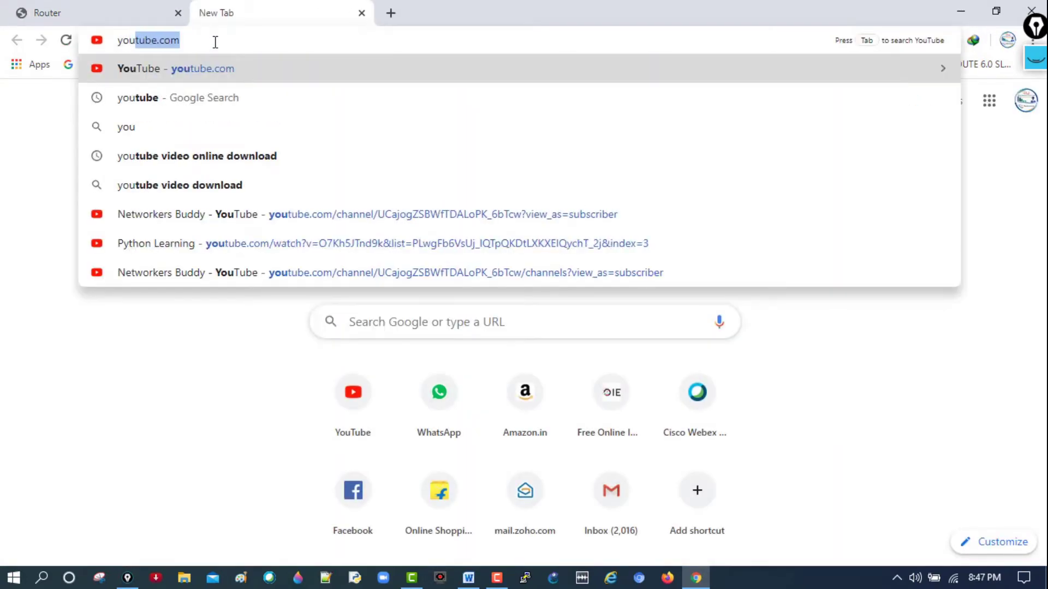
pyautogui.press('BackSpace')
pyautogui.press('BackSpace')
pyautogui.press('BackSpace')
pyautogui.press('BackSpace')
pyautogui.write('port checker')
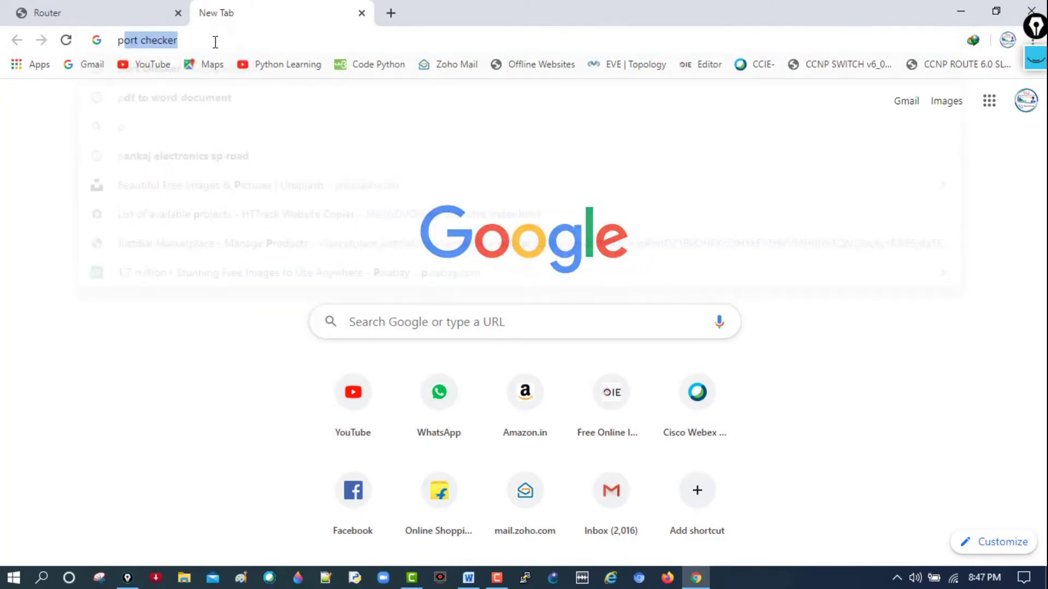
pyautogui.press('Return')
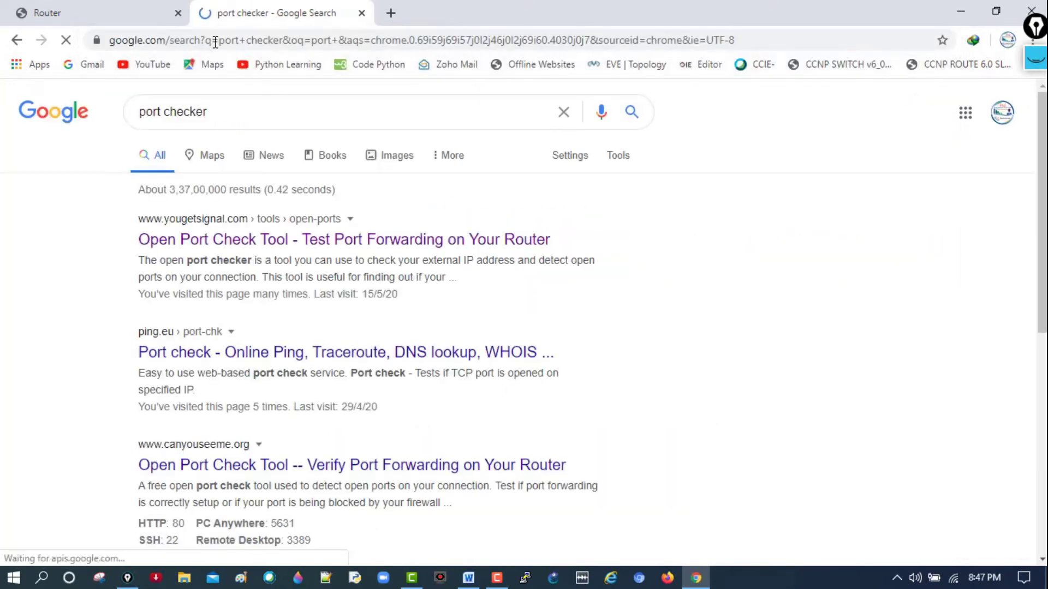
pyautogui.click(243, 244)
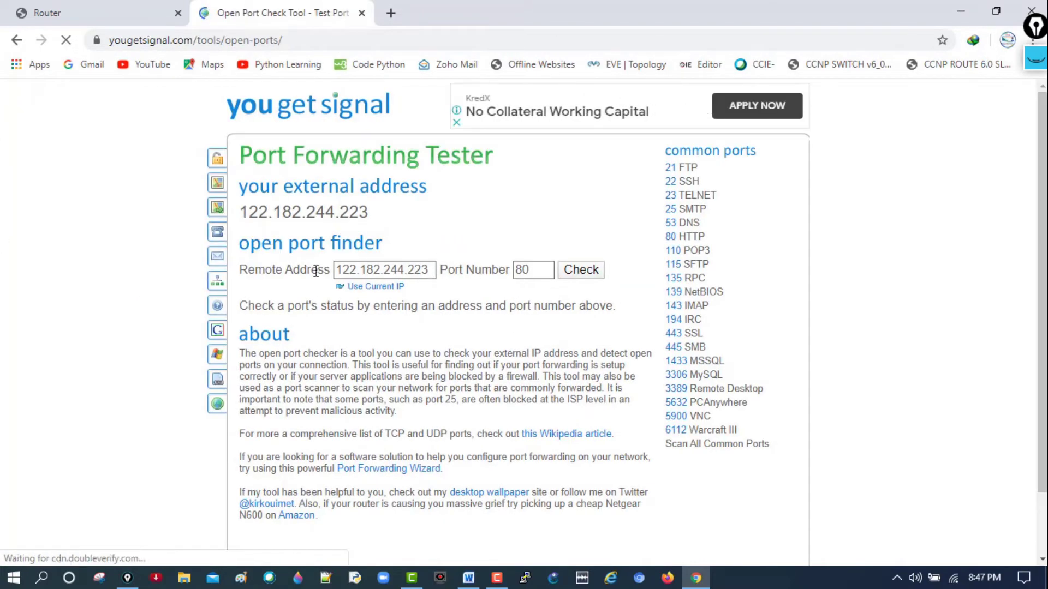
# - Check whether port 1554 is open on the current external address and examine the reported status
pyautogui.doubleClick(538, 270)
pyautogui.press('BackSpace')
pyautogui.write('155')
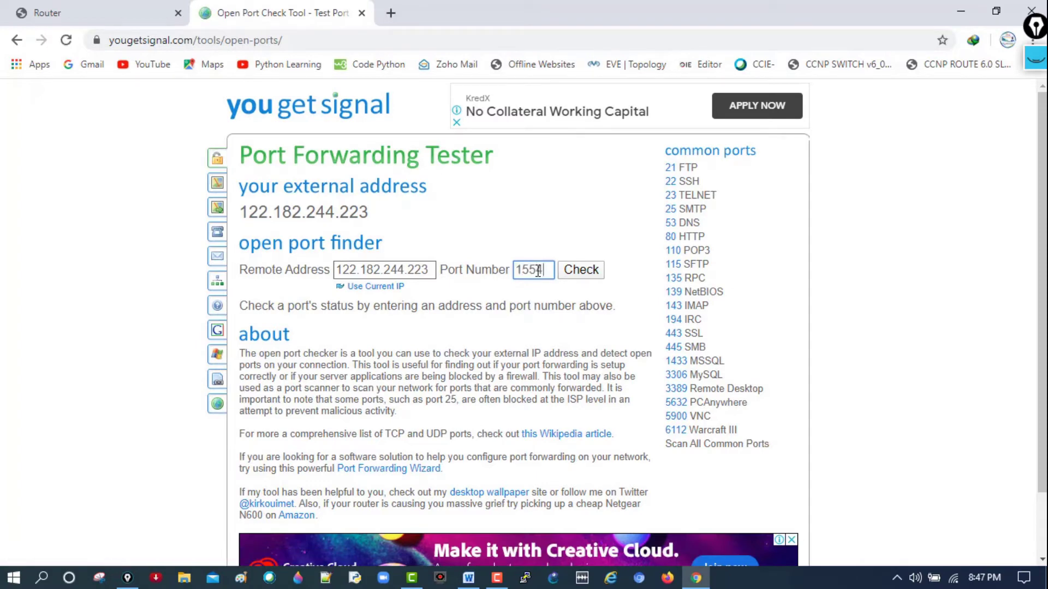
pyautogui.write('4')
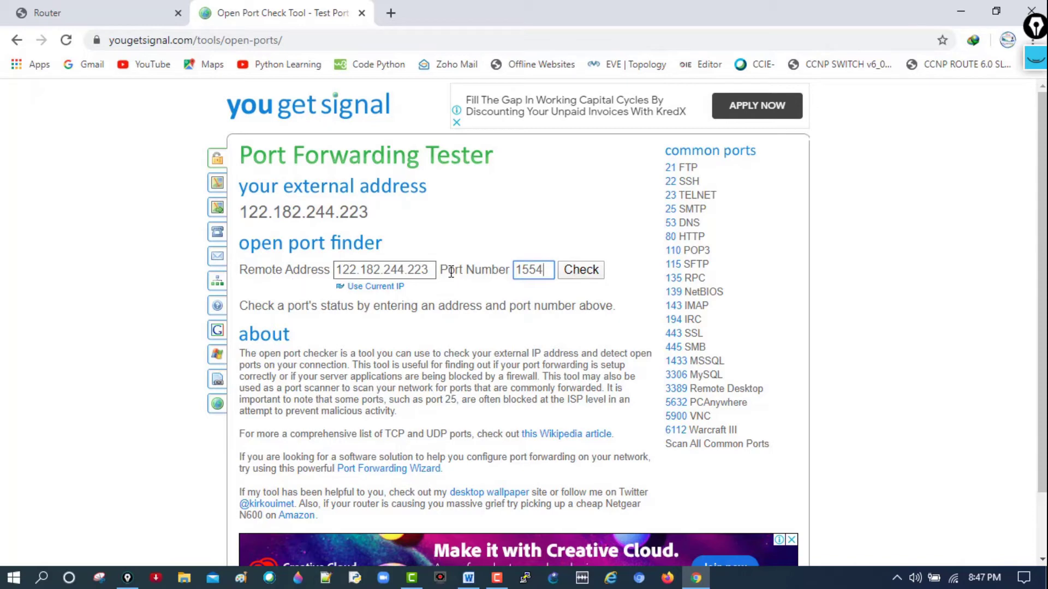
pyautogui.click(574, 272)
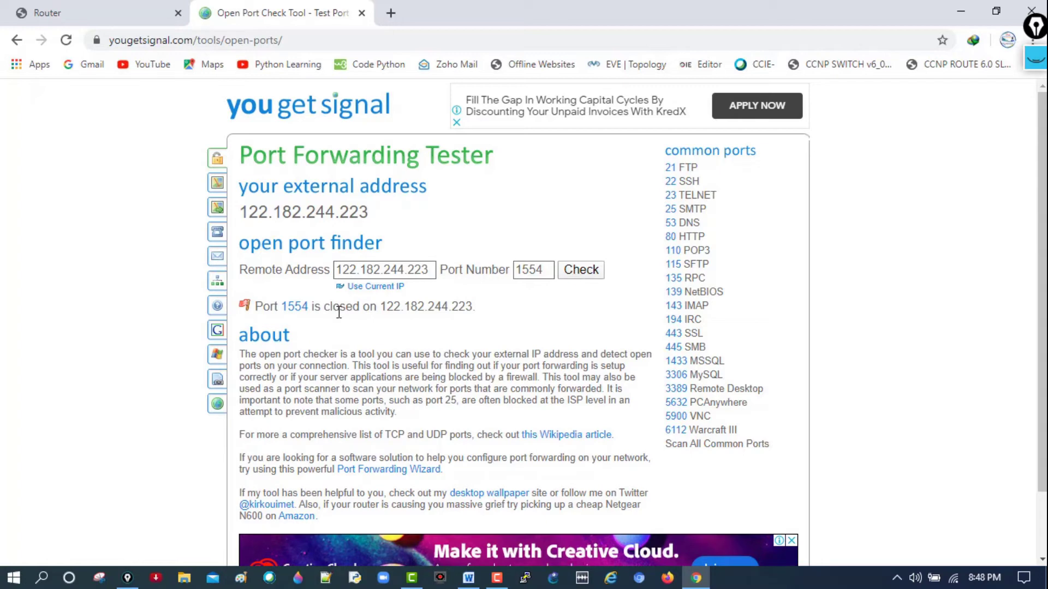
pyautogui.moveTo(391, 308); pyautogui.dragTo(270, 309)
pyautogui.click(451, 311)
pyautogui.moveTo(476, 308); pyautogui.dragTo(259, 313)
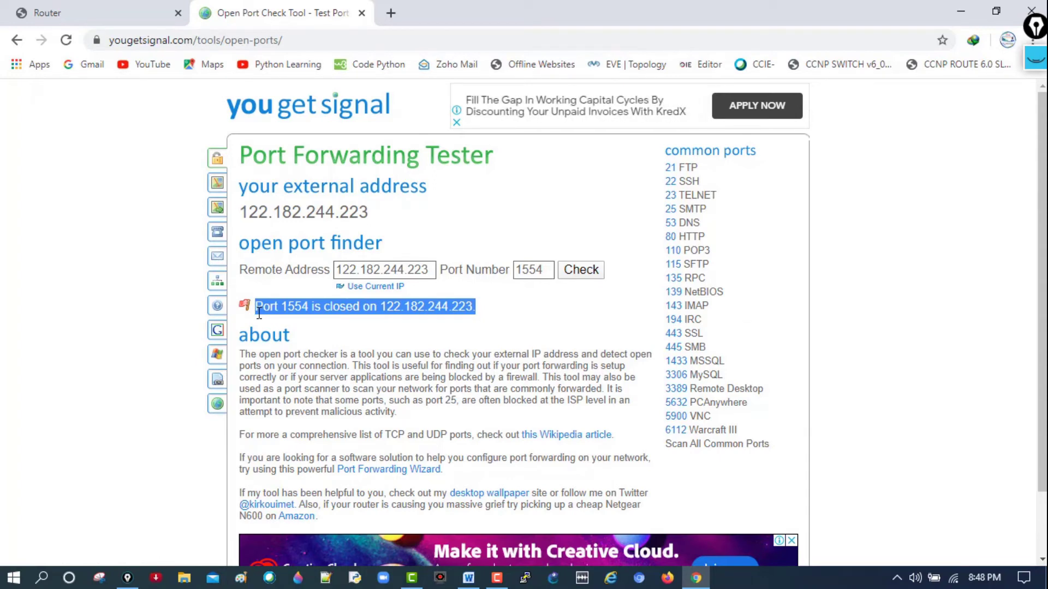
pyautogui.click(328, 326)
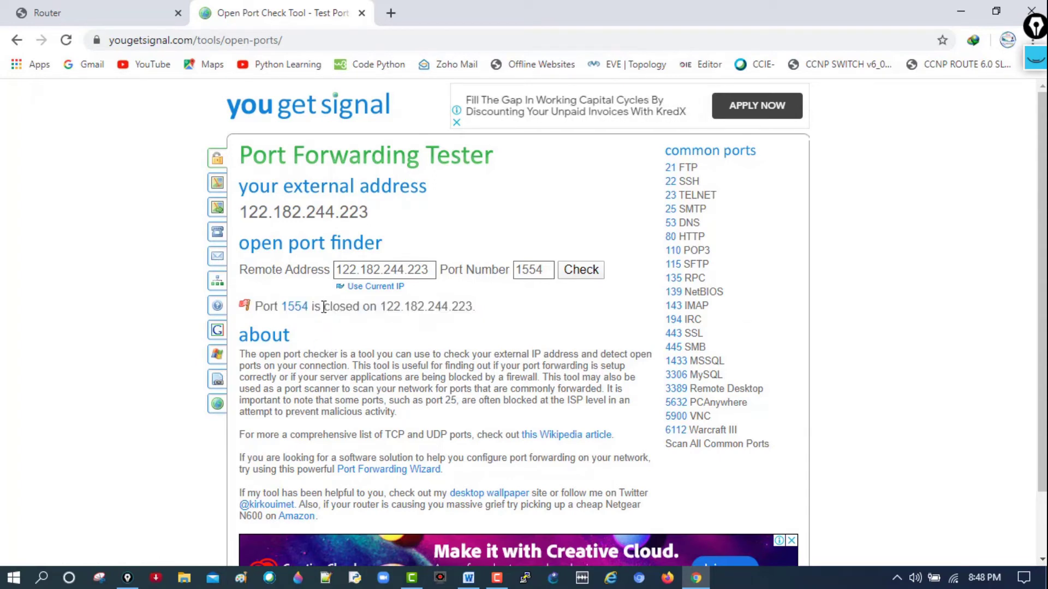
pyautogui.moveTo(322, 307); pyautogui.dragTo(486, 314)
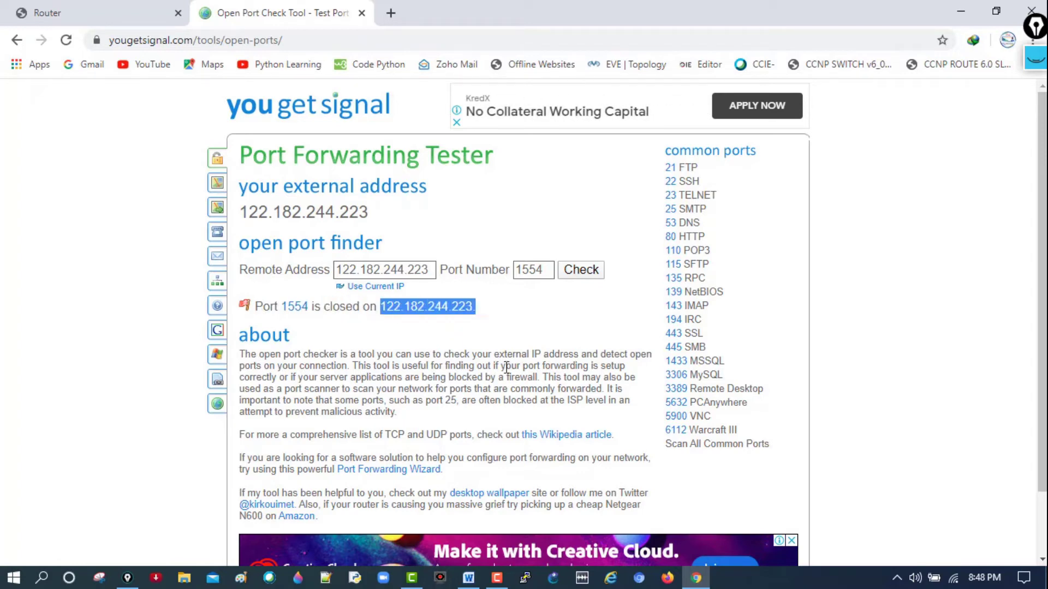
# - Return to the router's Virtual Server page and enable the RTSP rule in the forwarding table
pyautogui.click(121, 11)
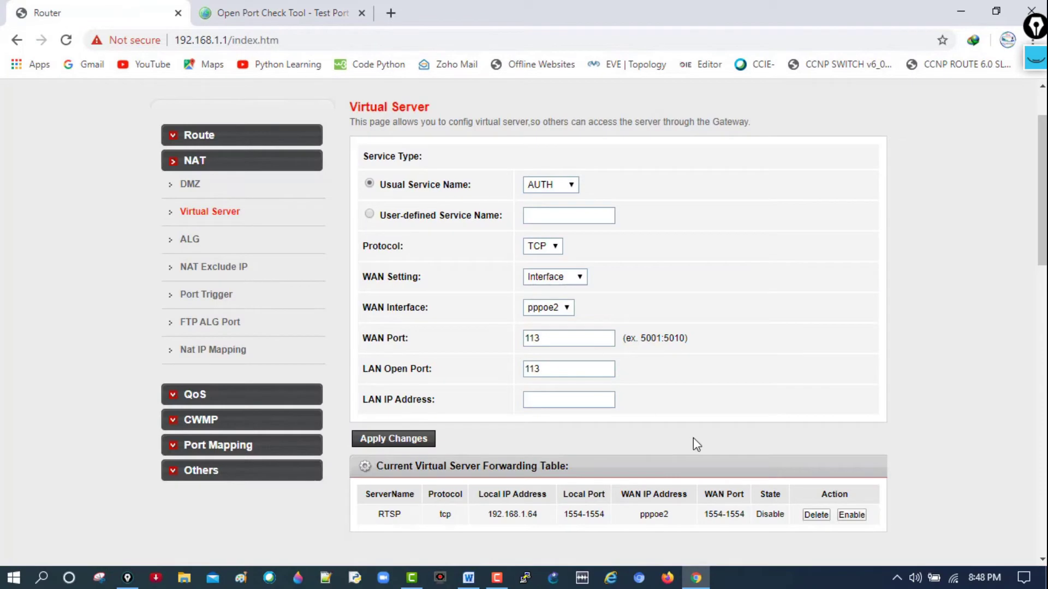
pyautogui.scroll(-3, 693, 438)
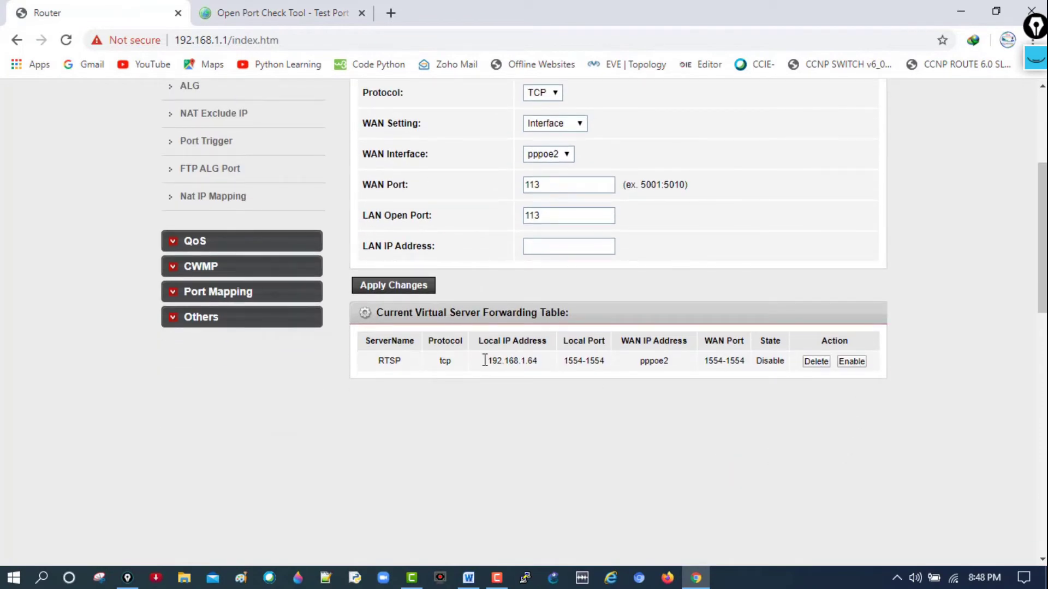
pyautogui.click(850, 362)
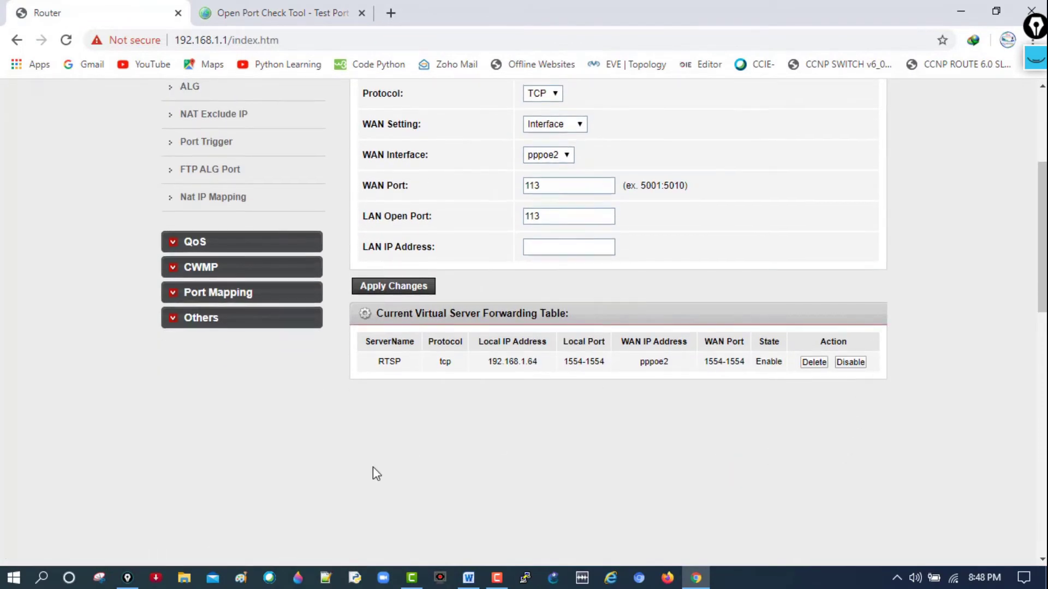
pyautogui.moveTo(379, 525); pyautogui.dragTo(702, 524)
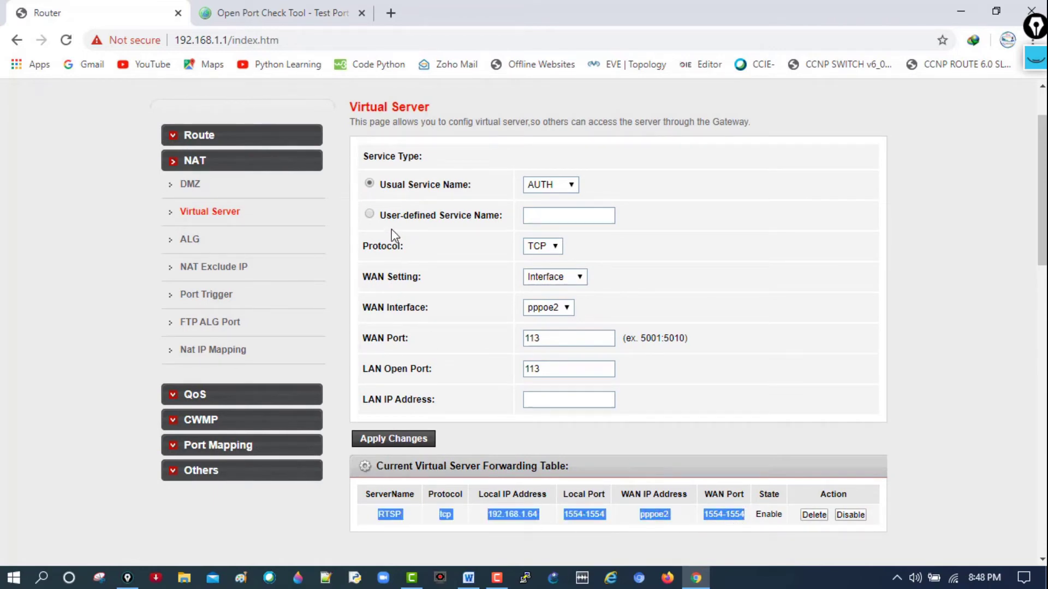
# - Go back to the Port Forwarding Tester and recheck the status of port 1554
pyautogui.click(257, 7)
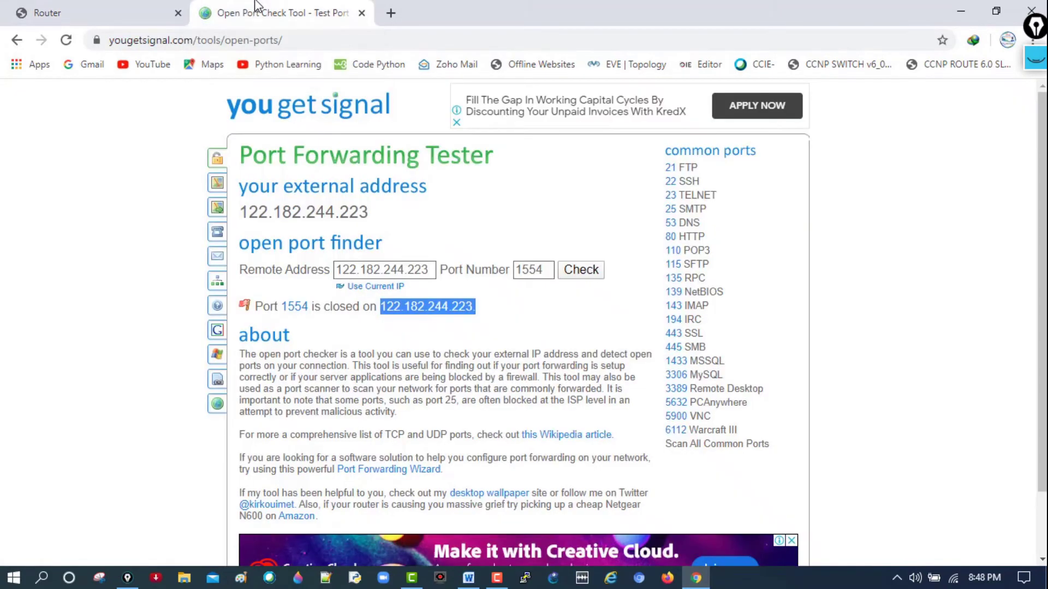
pyautogui.click(597, 276)
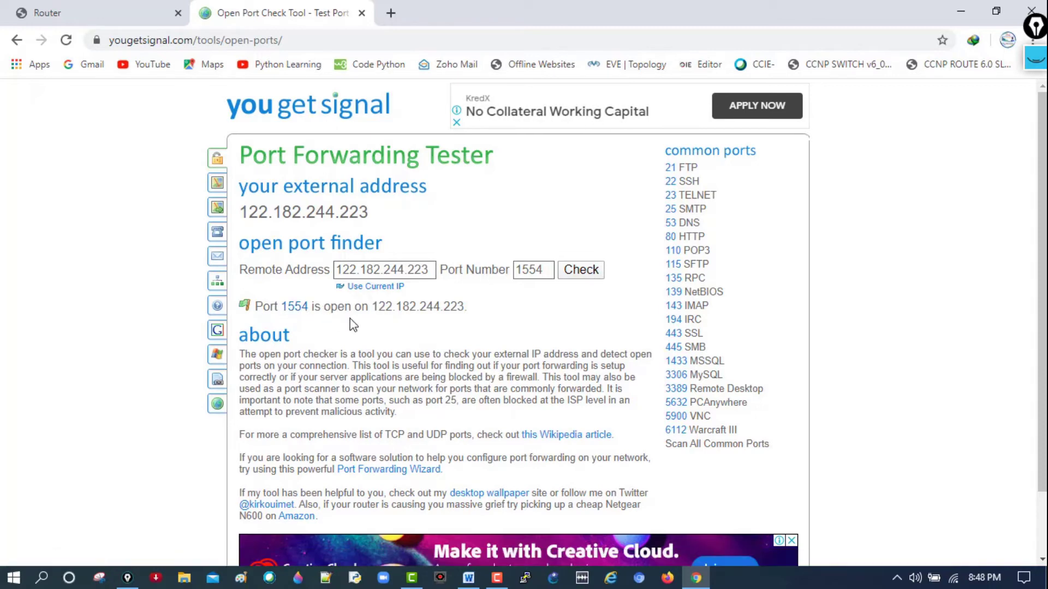
pyautogui.moveTo(372, 306); pyautogui.dragTo(536, 305)
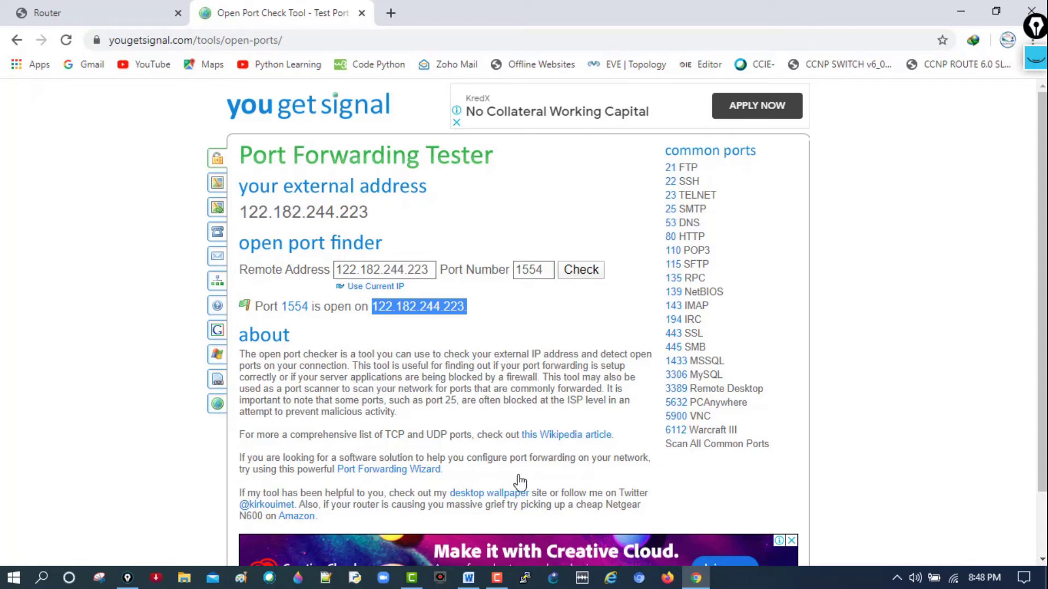
# - Switch to Internet Explorer and try to open the address 192.168.1.645
pyautogui.click(610, 579)
pyautogui.click(199, 30)
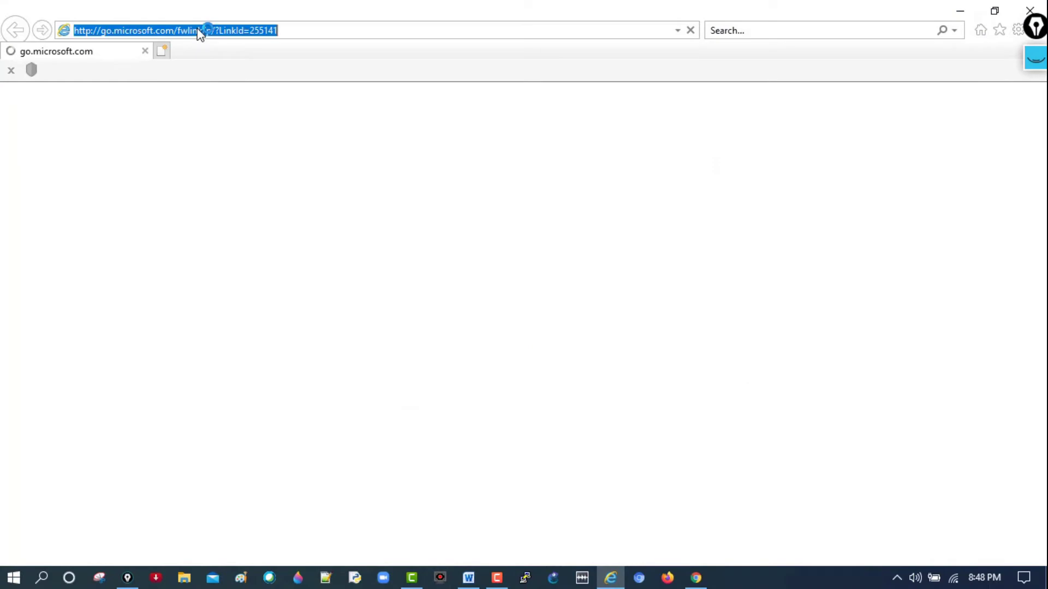
pyautogui.write('192.')
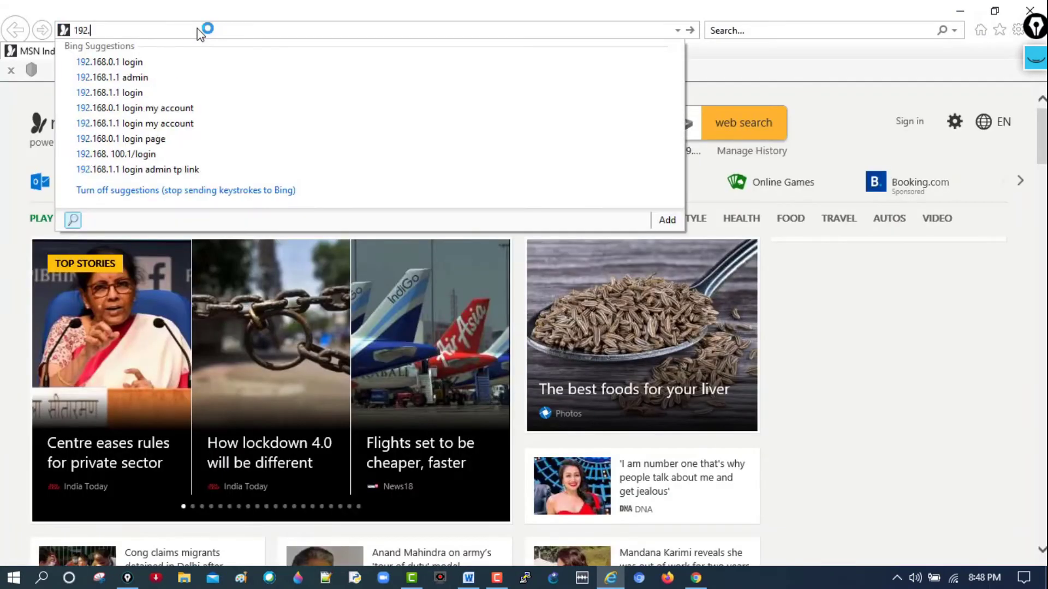
pyautogui.write('168.1.645')
pyautogui.press('Return')
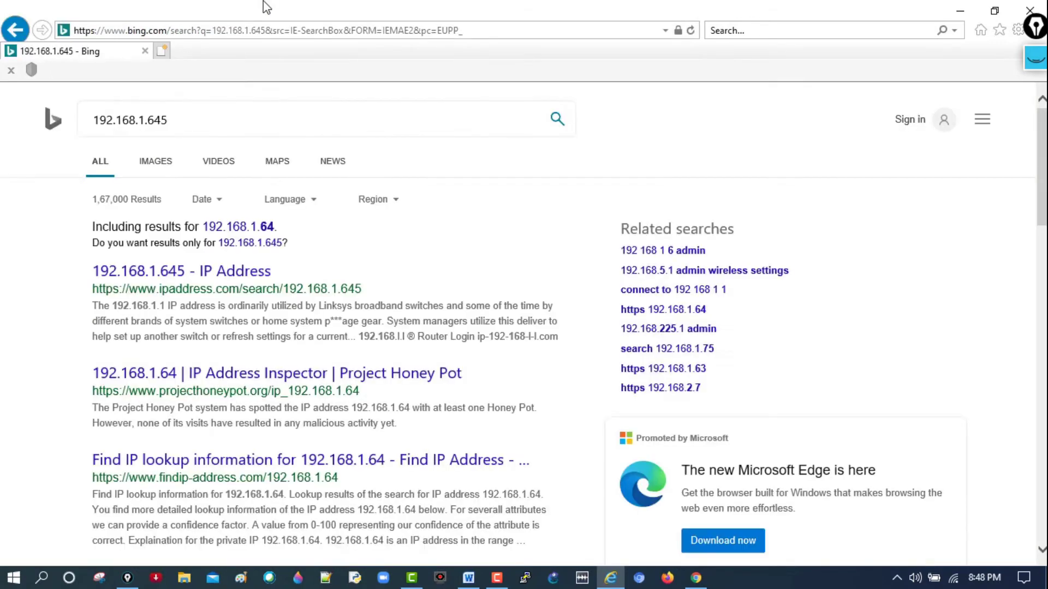
# - Open the camera's login page at 192.168.1.64
pyautogui.click(279, 30)
pyautogui.write('192.')
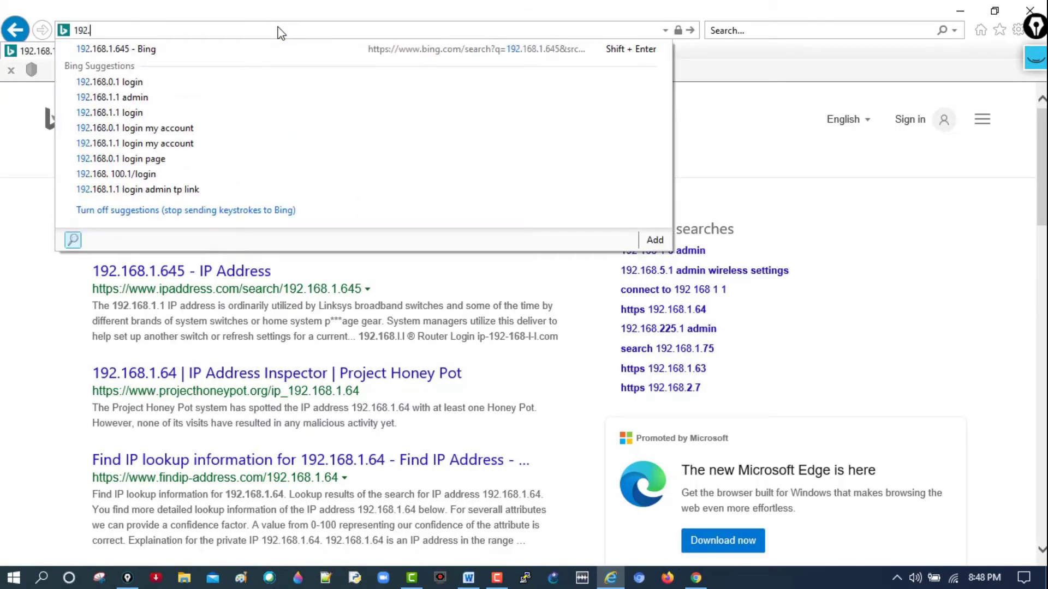
pyautogui.write('168.1.6')
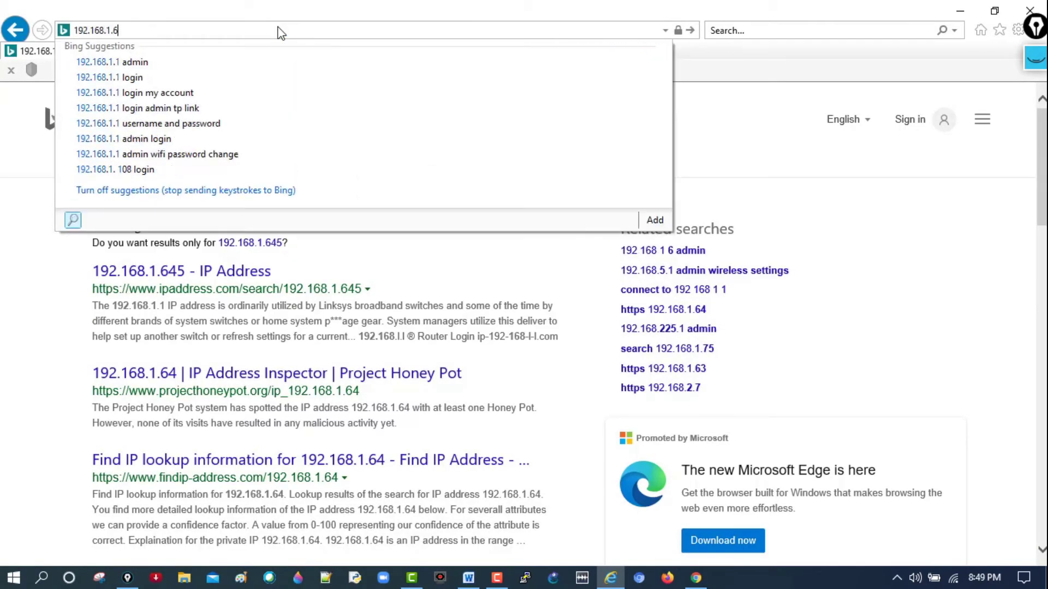
pyautogui.write('4')
pyautogui.press('Return')
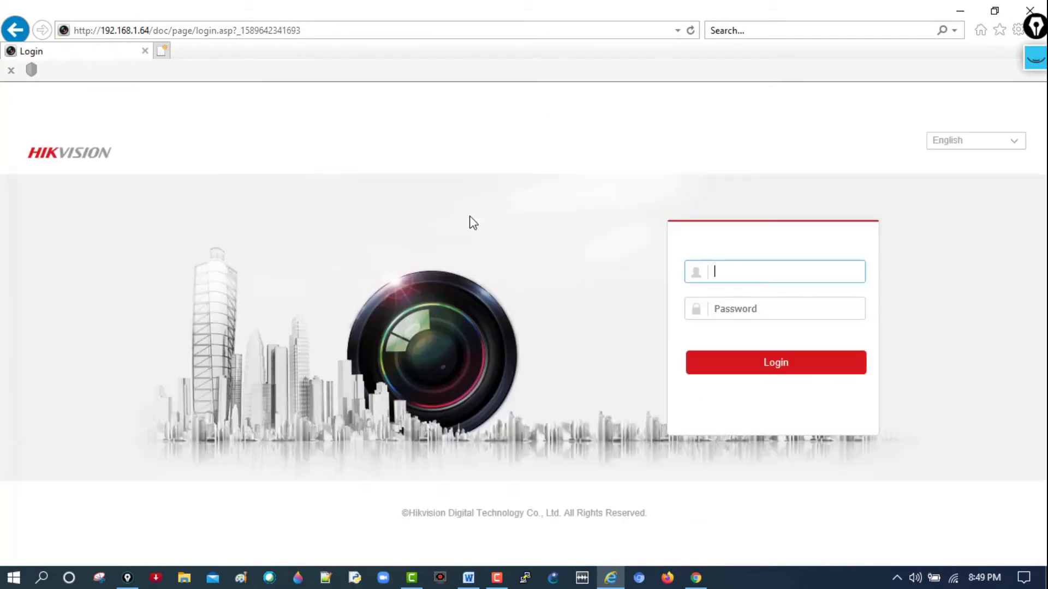
# - Log in to the Hikvision camera with the username admin and the account password
pyautogui.write('admin')
pyautogui.press('Tab')
pyautogui.write('••')
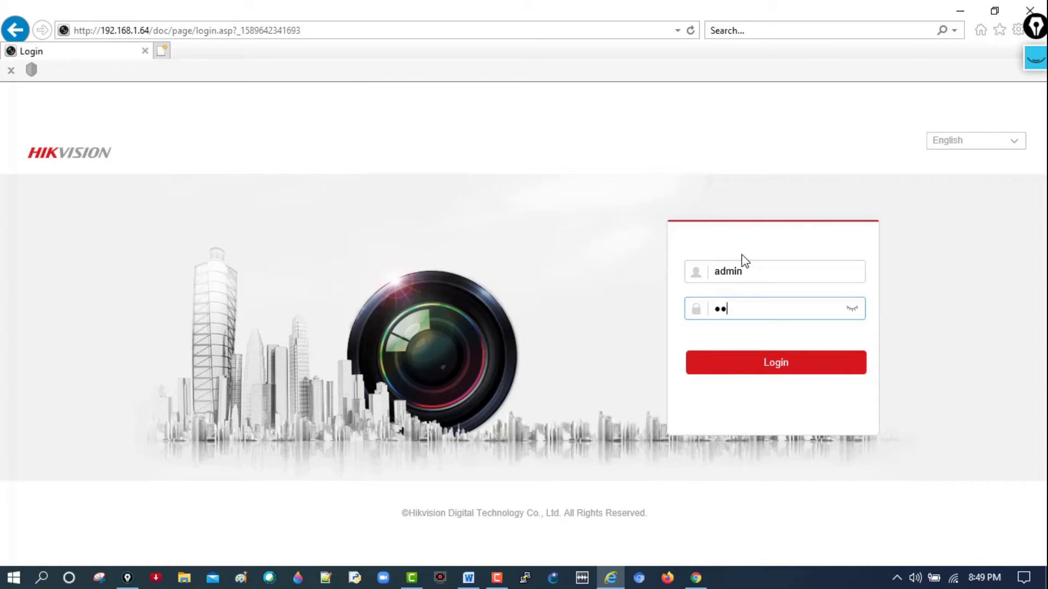
pyautogui.press('Return')
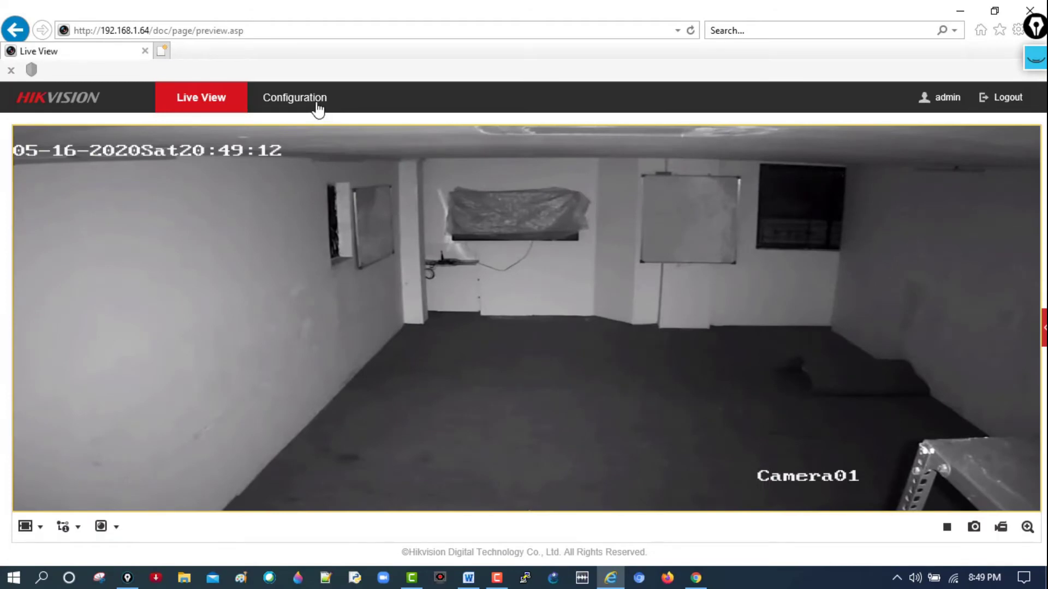
# - Open the port page in the camera's basic network configuration and examine the RTSP port value
pyautogui.click(294, 98)
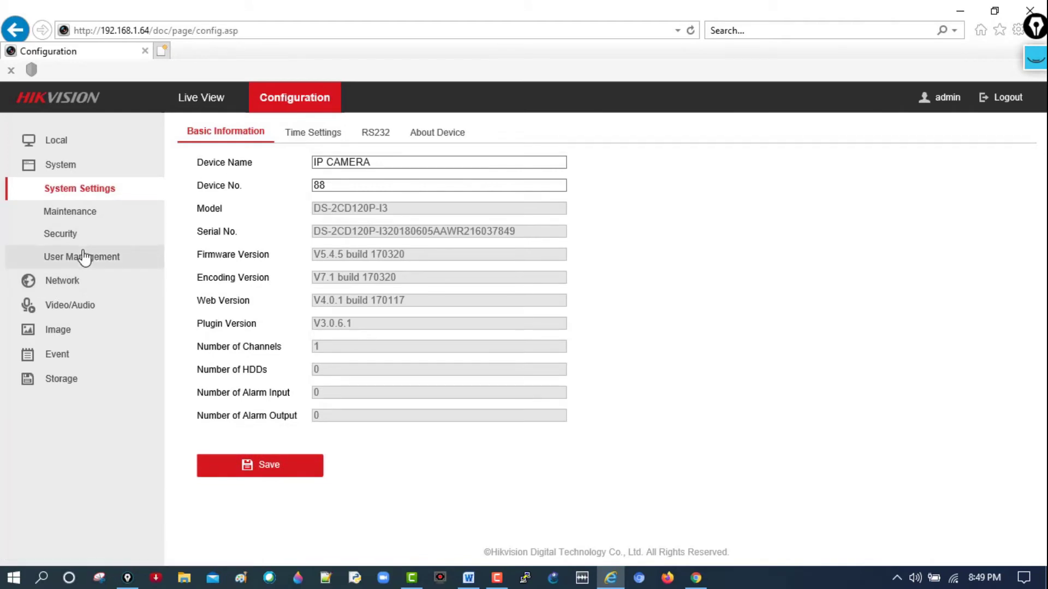
pyautogui.click(73, 282)
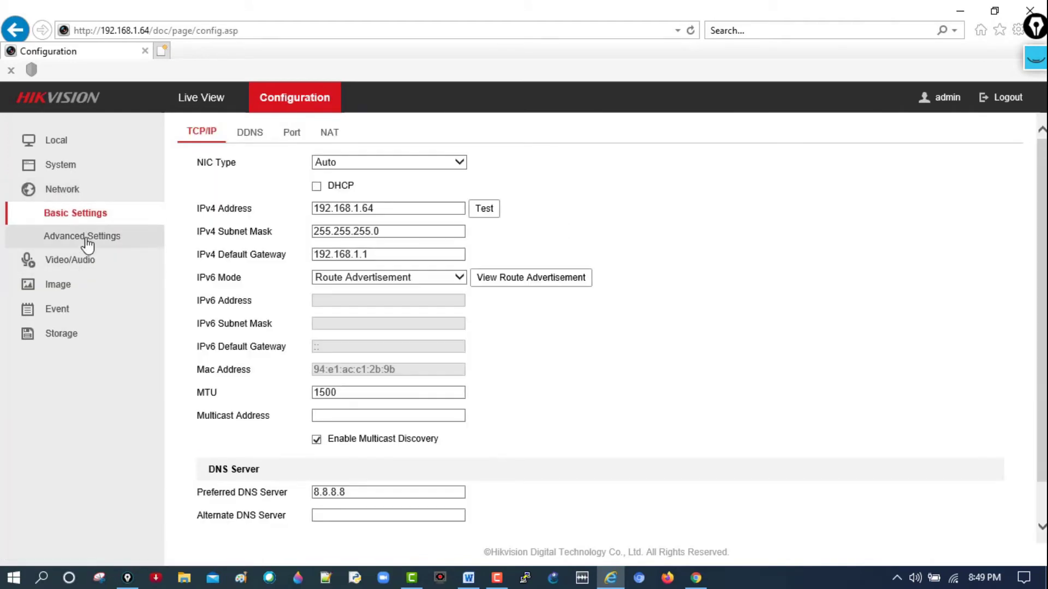
pyautogui.click(292, 133)
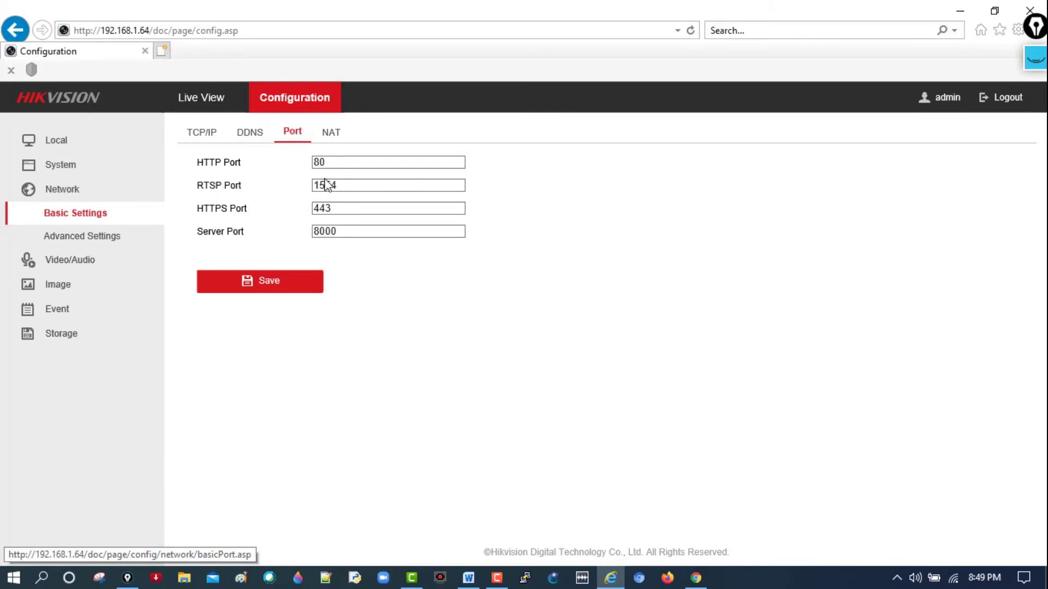
pyautogui.moveTo(316, 186); pyautogui.dragTo(397, 186)
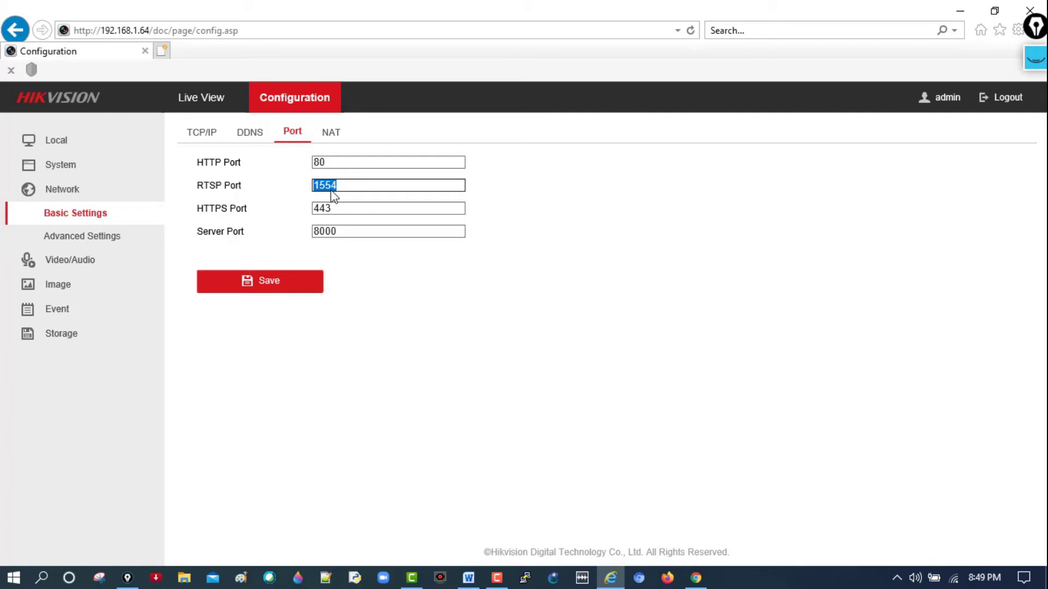
pyautogui.click(348, 186)
# - Switch to Chrome and copy the remote address from the Port Forwarding Tester
pyautogui.click(696, 577)
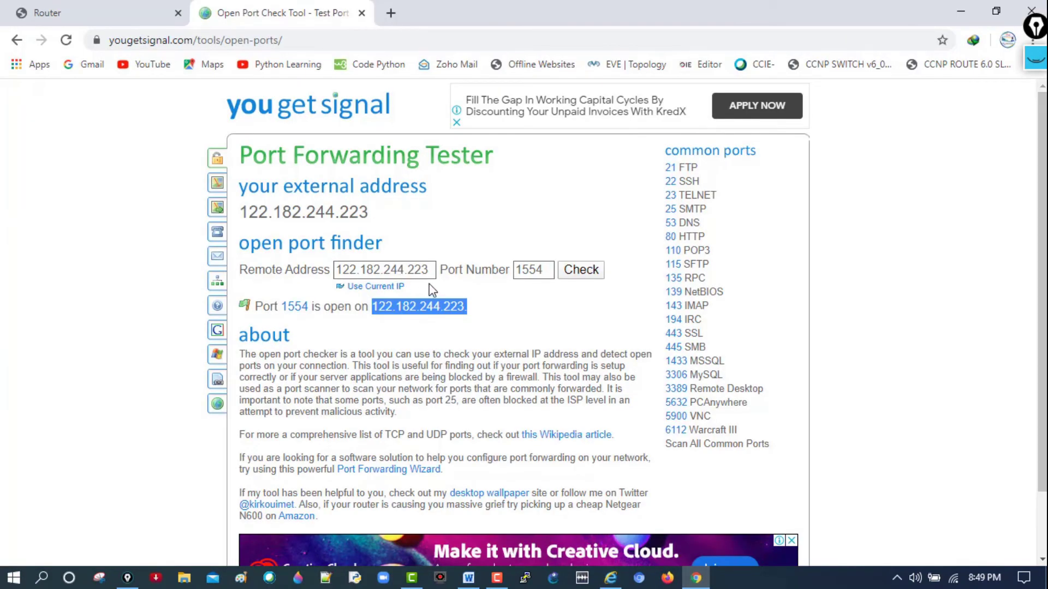
pyautogui.moveTo(426, 270); pyautogui.dragTo(335, 270)
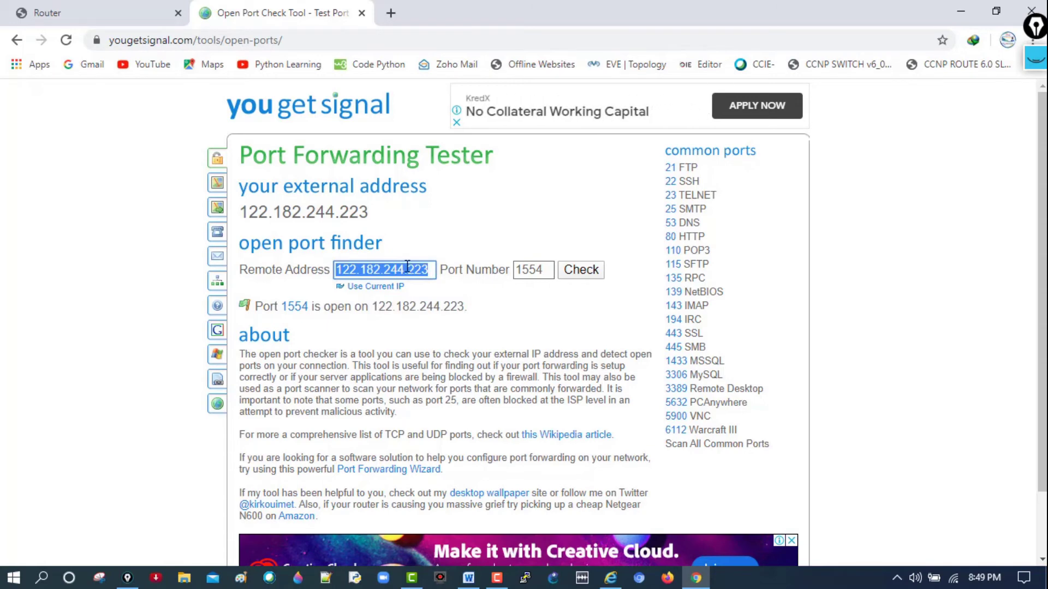
pyautogui.rightClick(408, 269)
pyautogui.click(442, 322)
# - Show the annotation overlay on the RTSP URL notes and start a blue text line below the authentication examples with "rtsp://"
pyautogui.click(1040, 59)
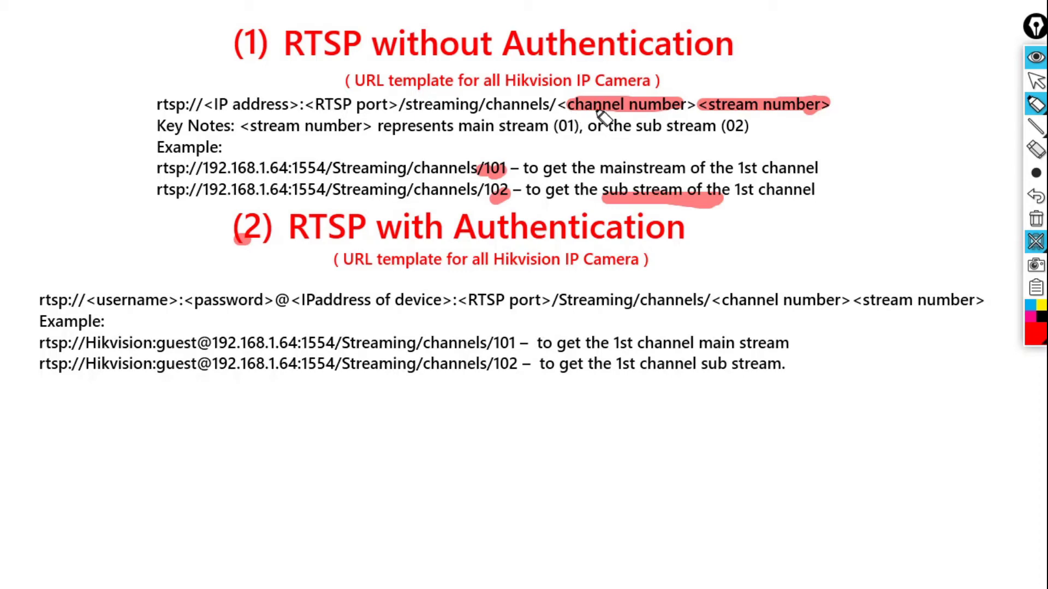
pyautogui.click(1035, 104)
pyautogui.click(1013, 105)
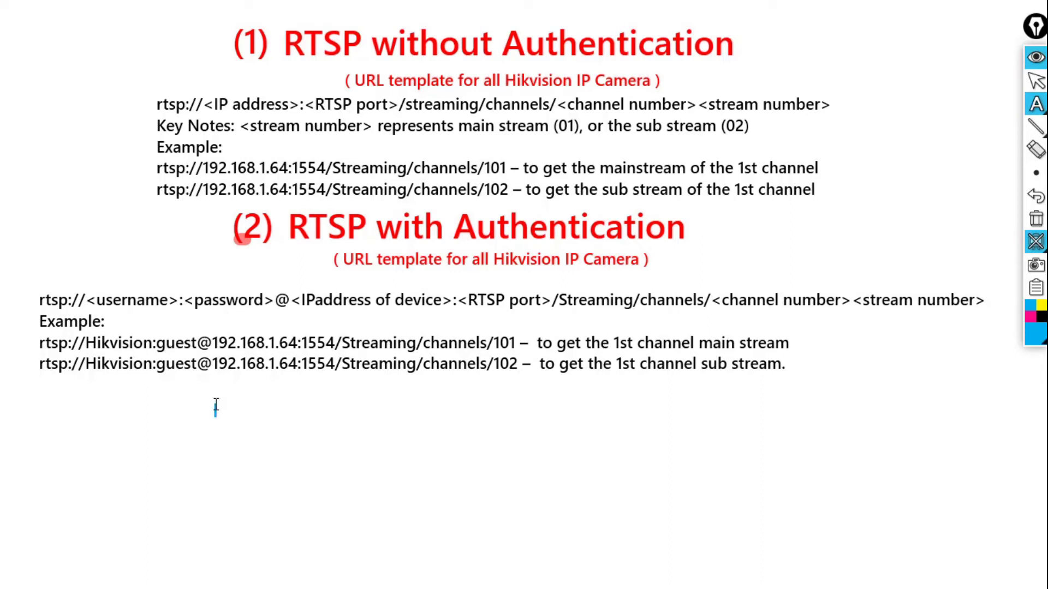
pyautogui.click(216, 408)
pyautogui.write('rtsp')
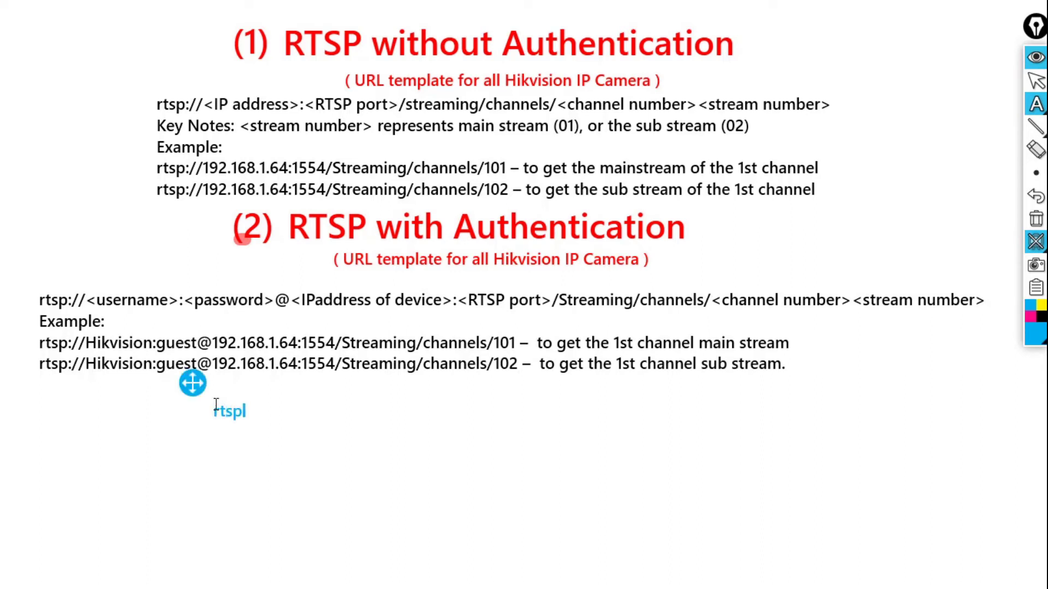
pyautogui.write('://')
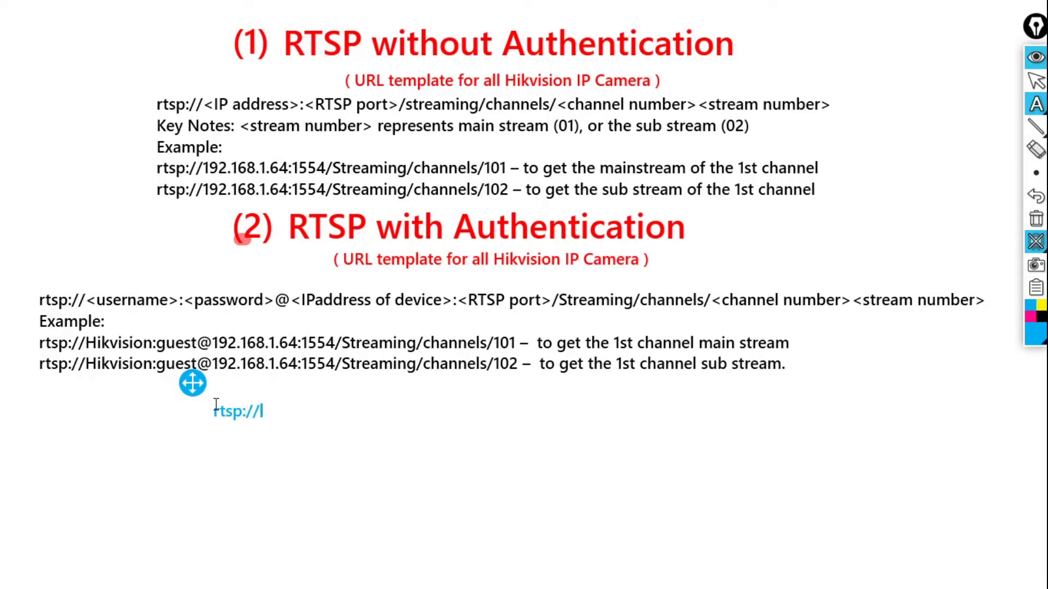